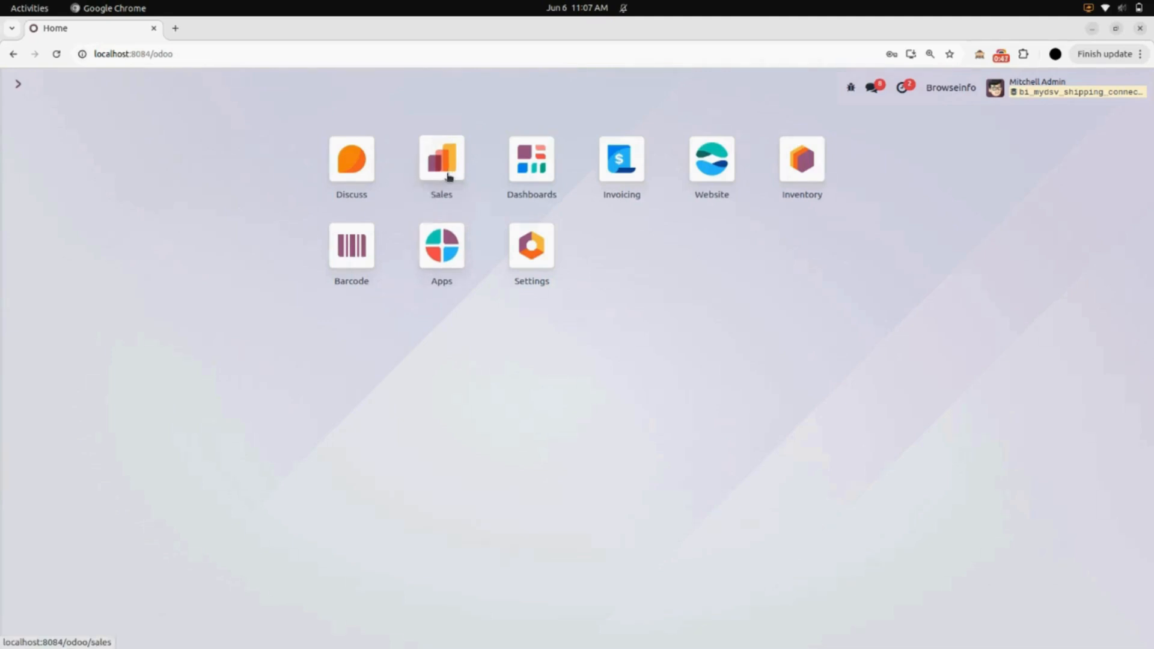
# Open the MyDsv Shipping delivery method from the Sales configuration to review its provider settings.
pyautogui.click(447, 177)
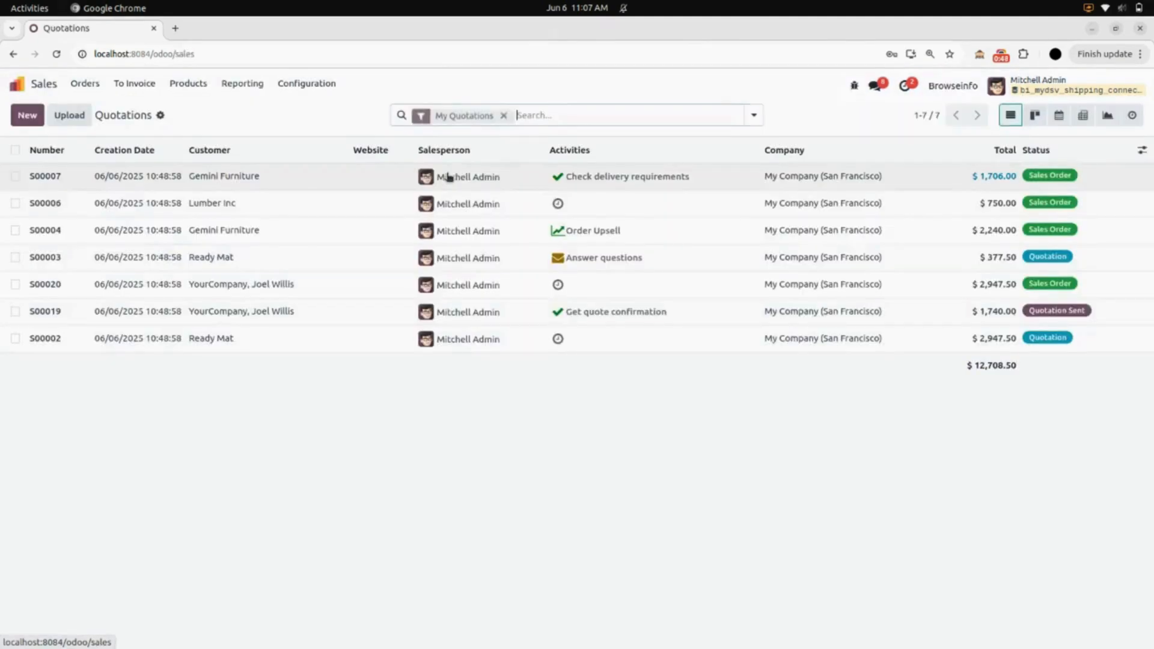
pyautogui.click(330, 90)
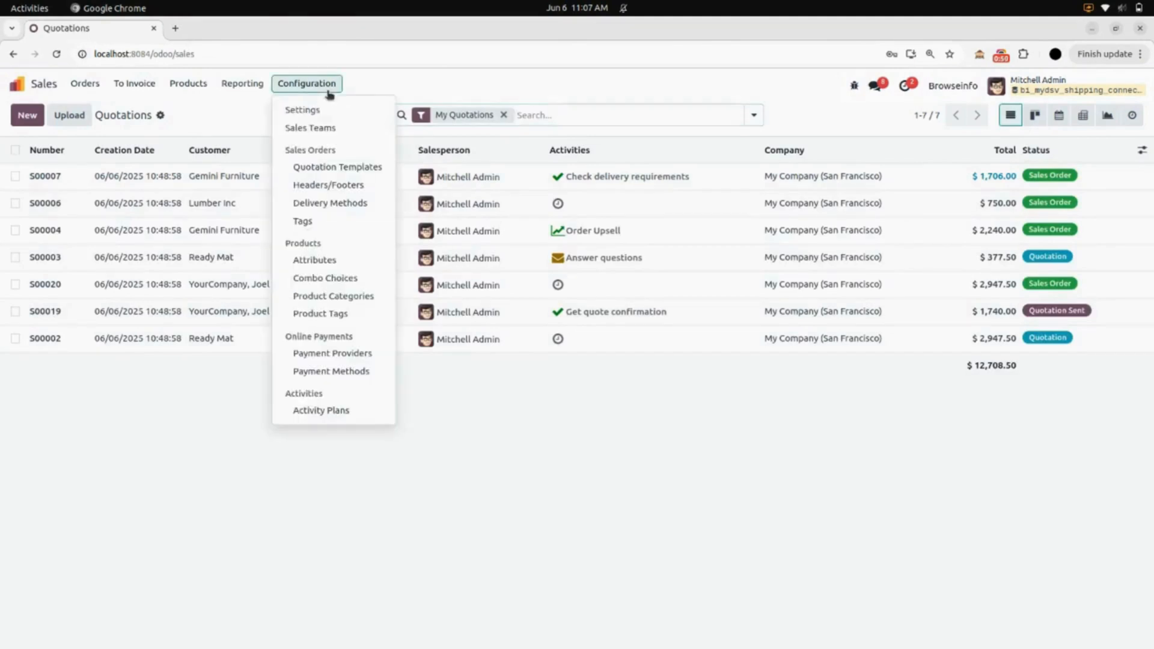
pyautogui.click(365, 208)
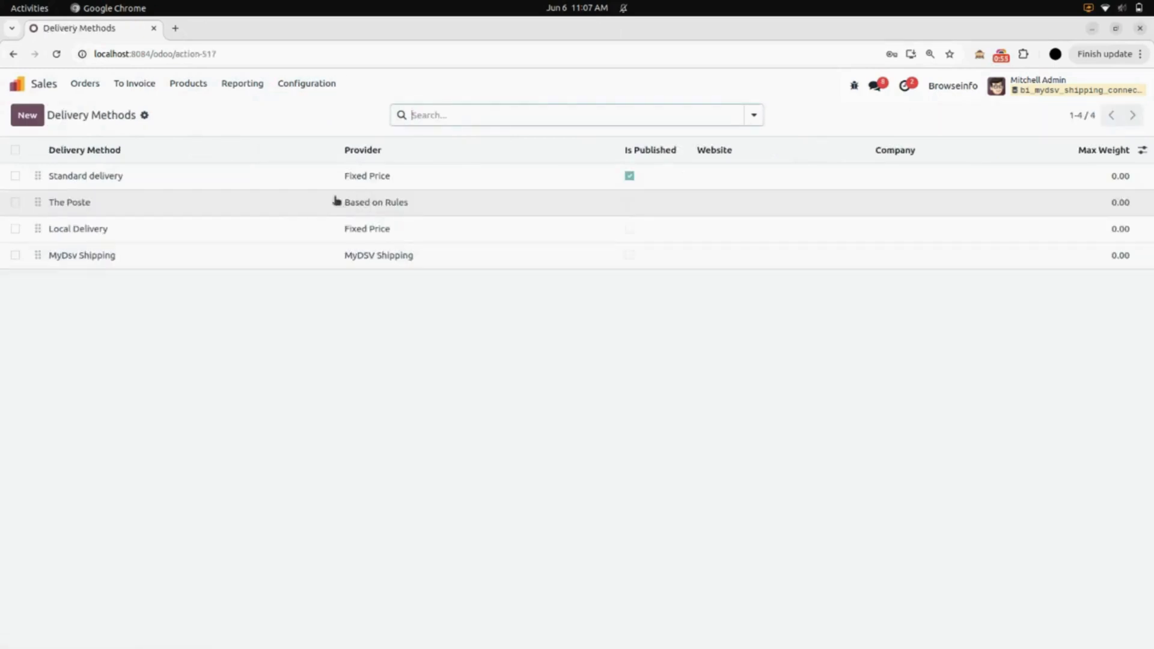
pyautogui.click(120, 258)
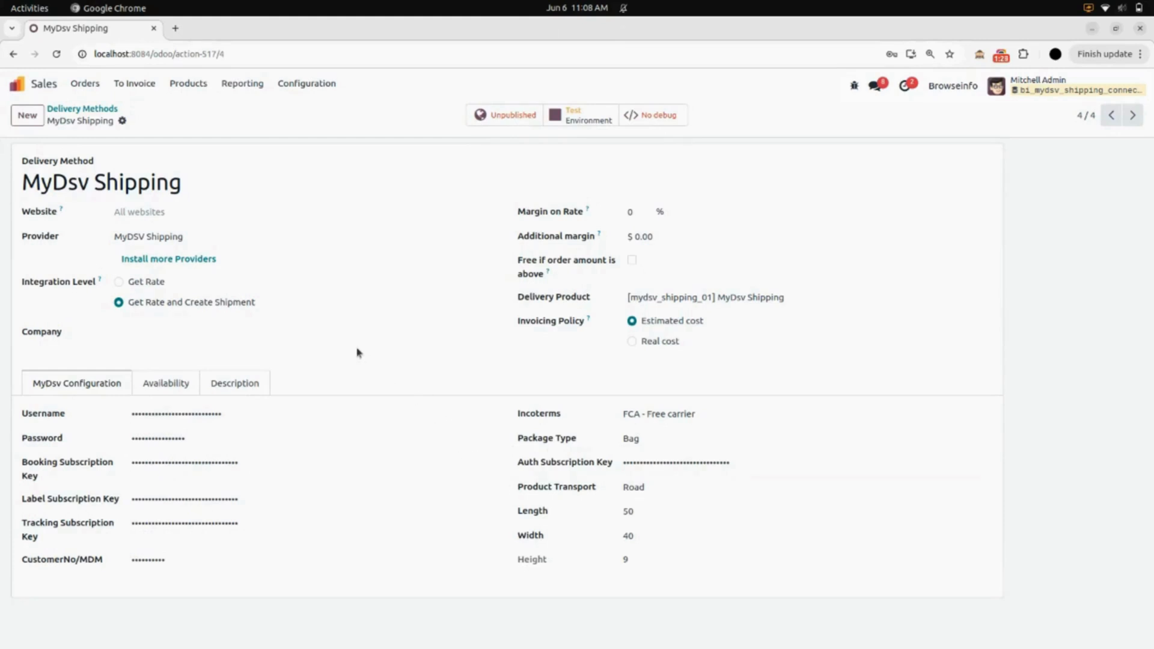
# Create a new sales quotation with Azure Interior as the customer.
pyautogui.click(97, 85)
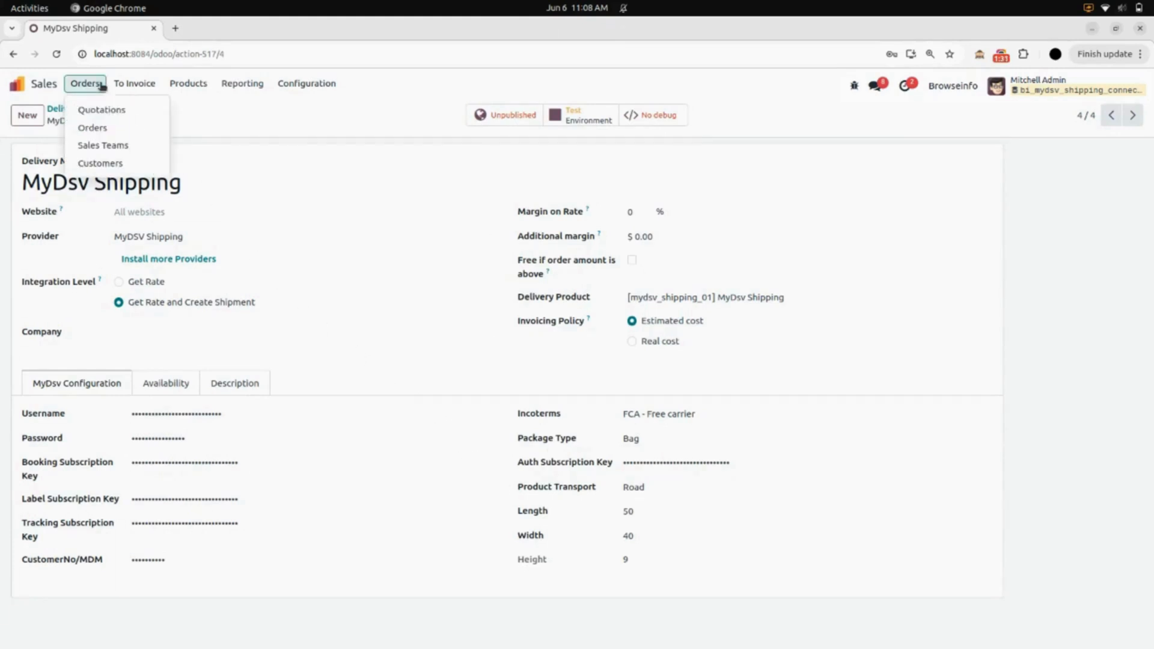
pyautogui.click(118, 114)
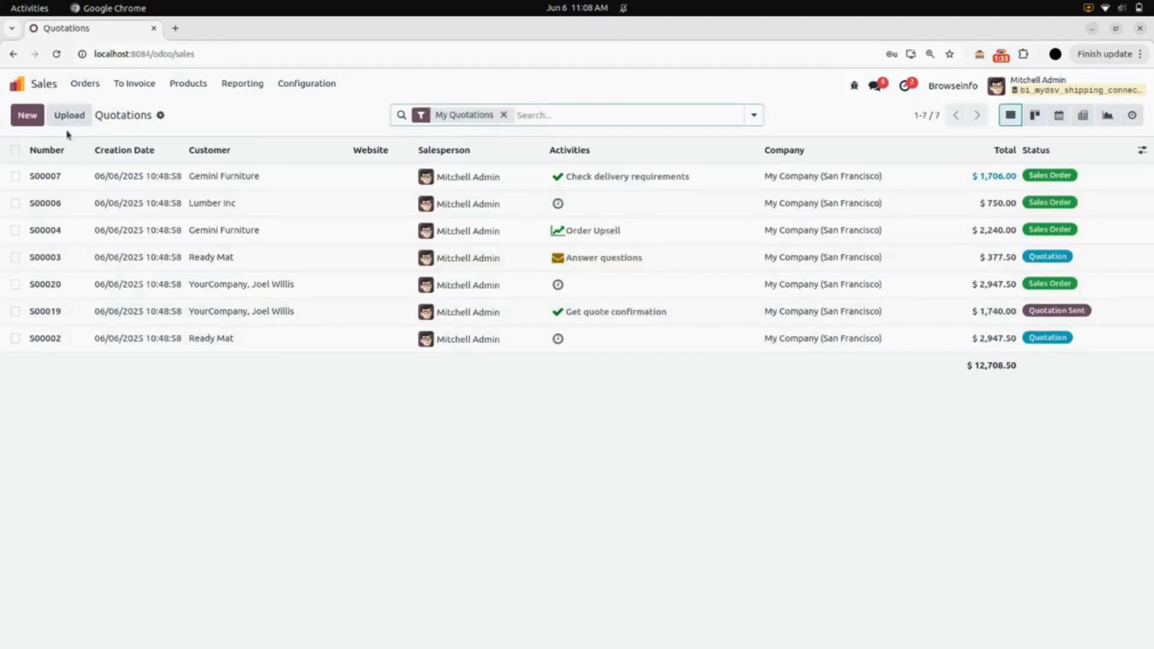
pyautogui.click(23, 119)
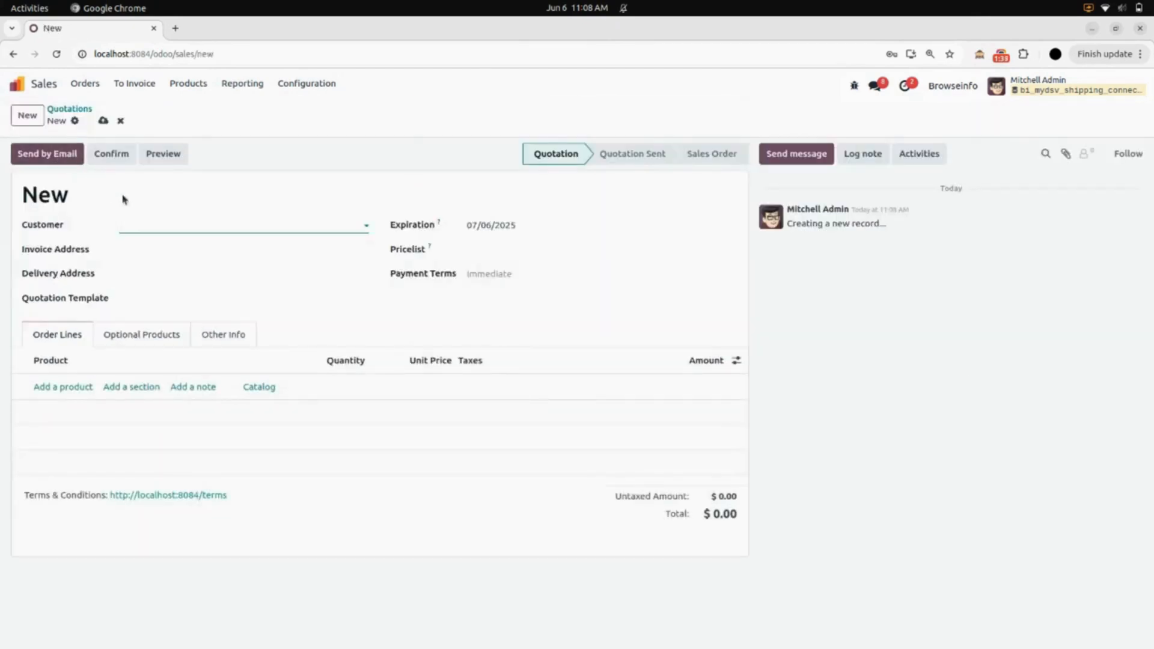
pyautogui.click(157, 221)
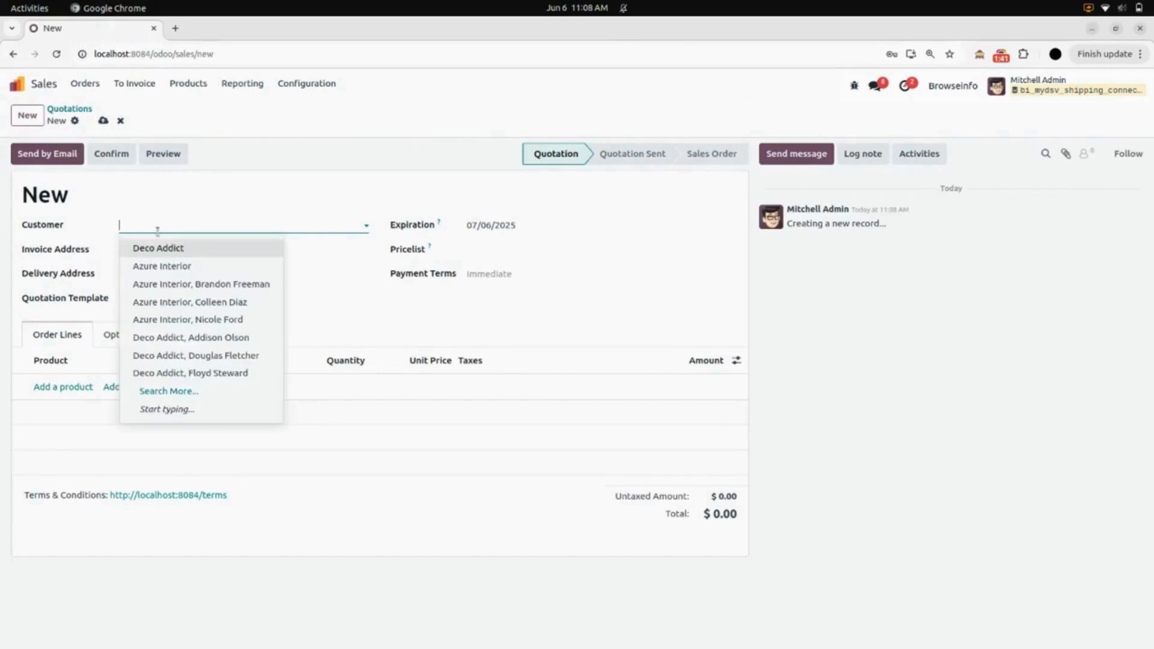
pyautogui.click(164, 264)
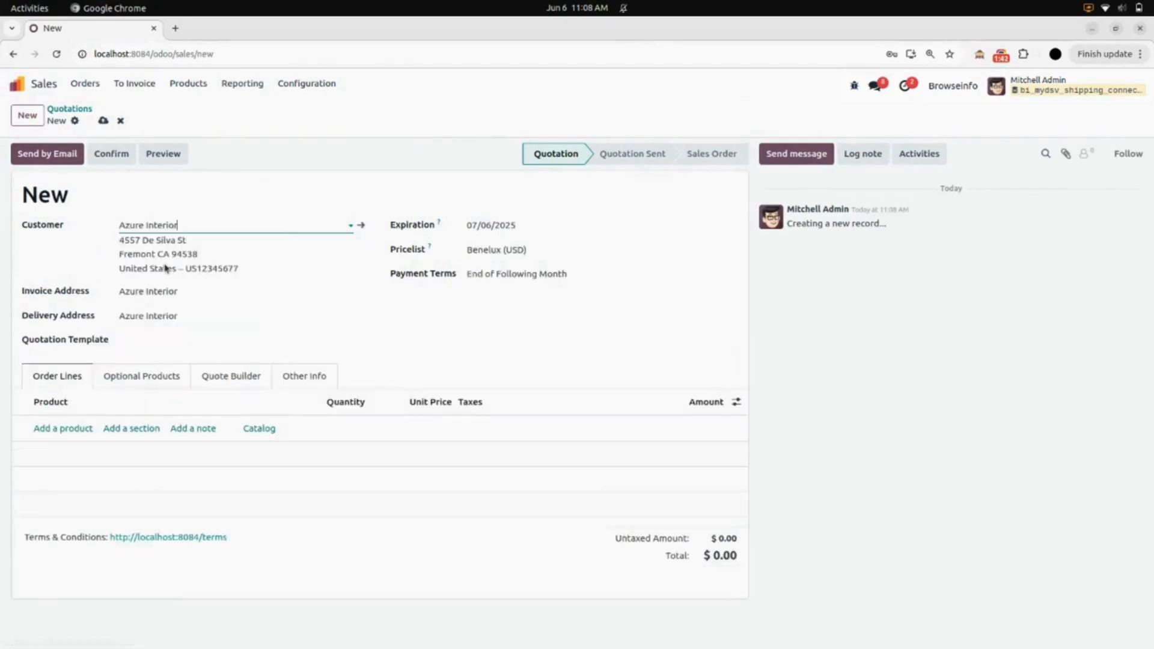
# Add one Acoustic Bloc Screens in the Wood colour to the order lines and save the quotation.
pyautogui.click(80, 428)
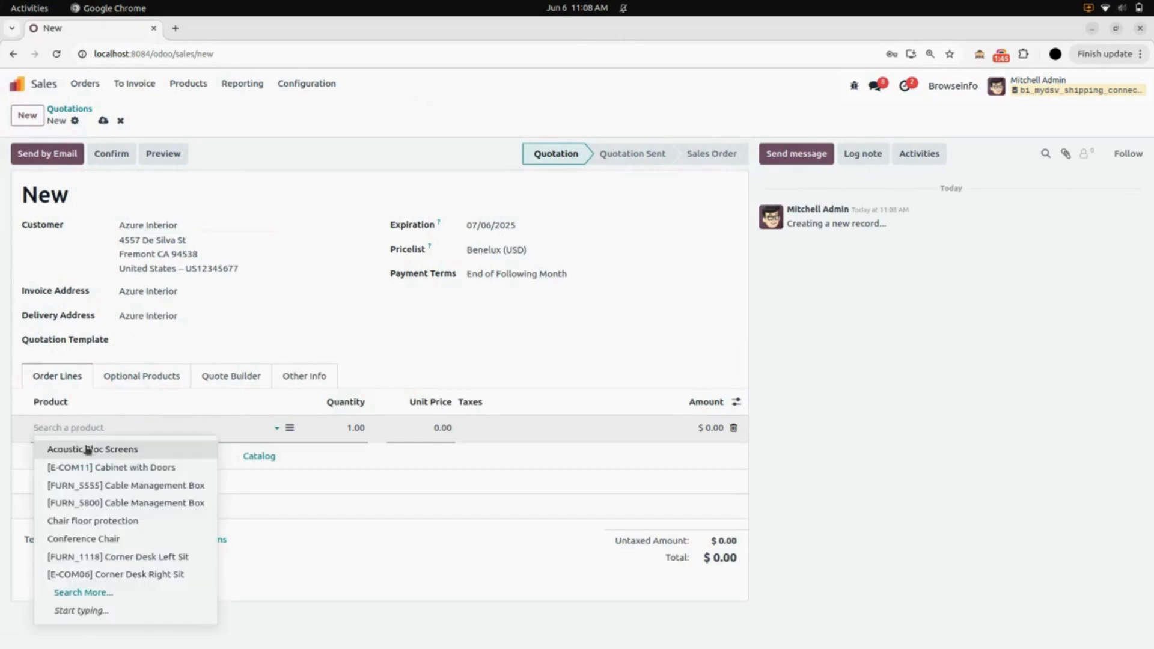
pyautogui.click(88, 450)
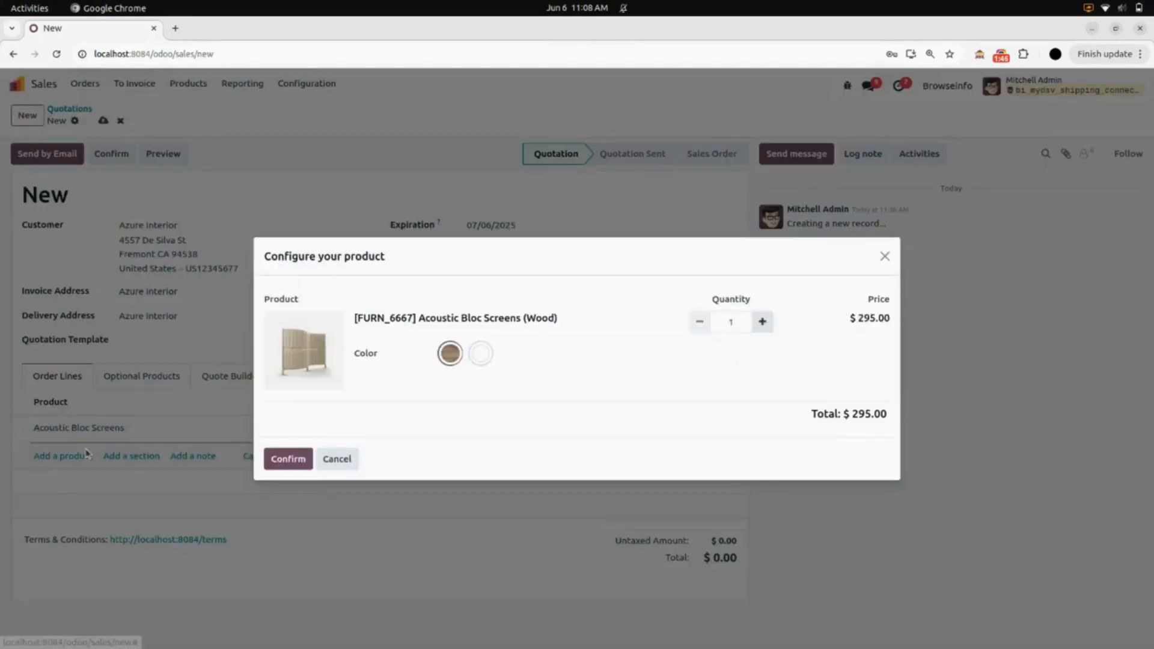
pyautogui.click(274, 460)
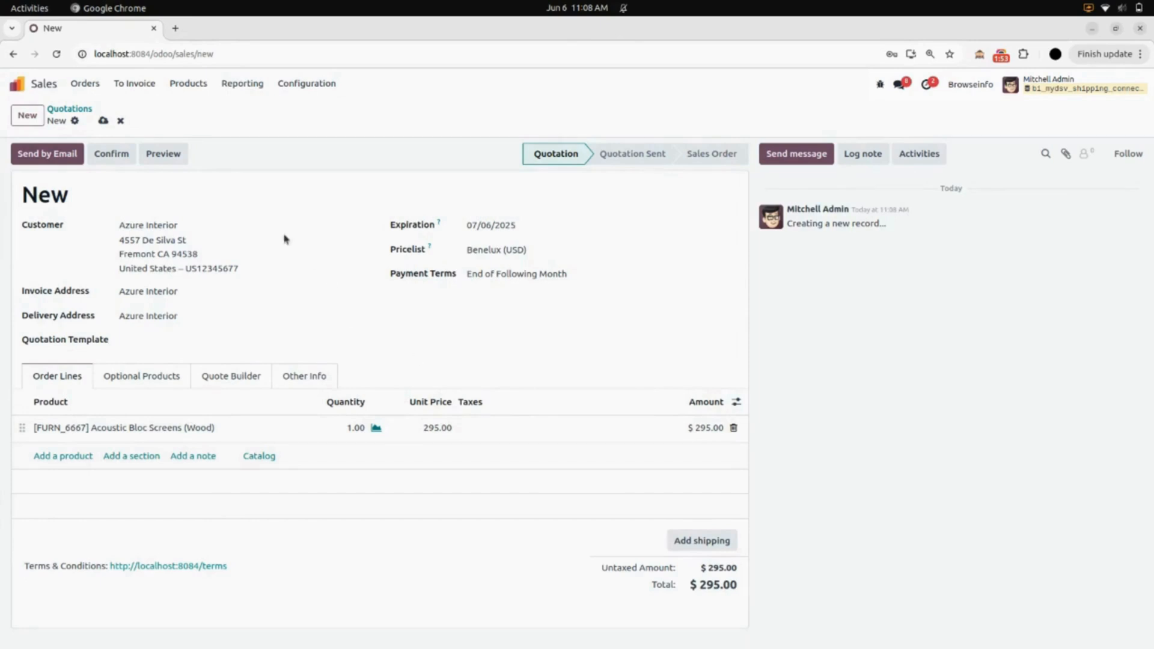
pyautogui.click(104, 121)
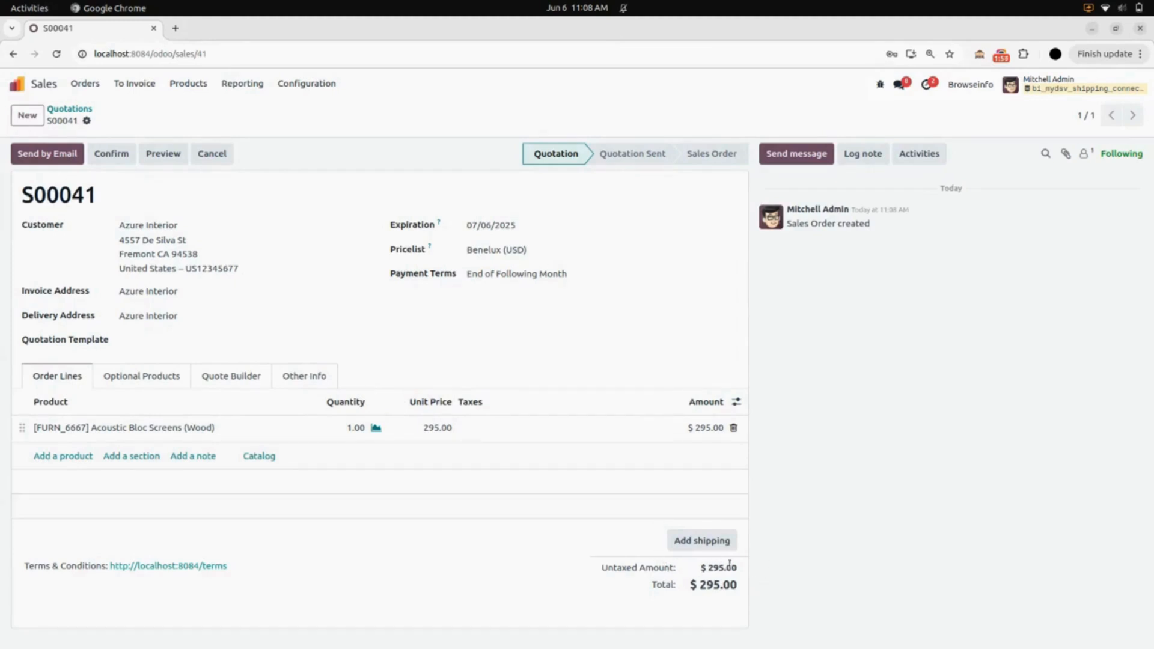
# Start adding shipping to the quotation, choose MyDsv Shipping as the shipping method, and request its rate.
pyautogui.click(701, 542)
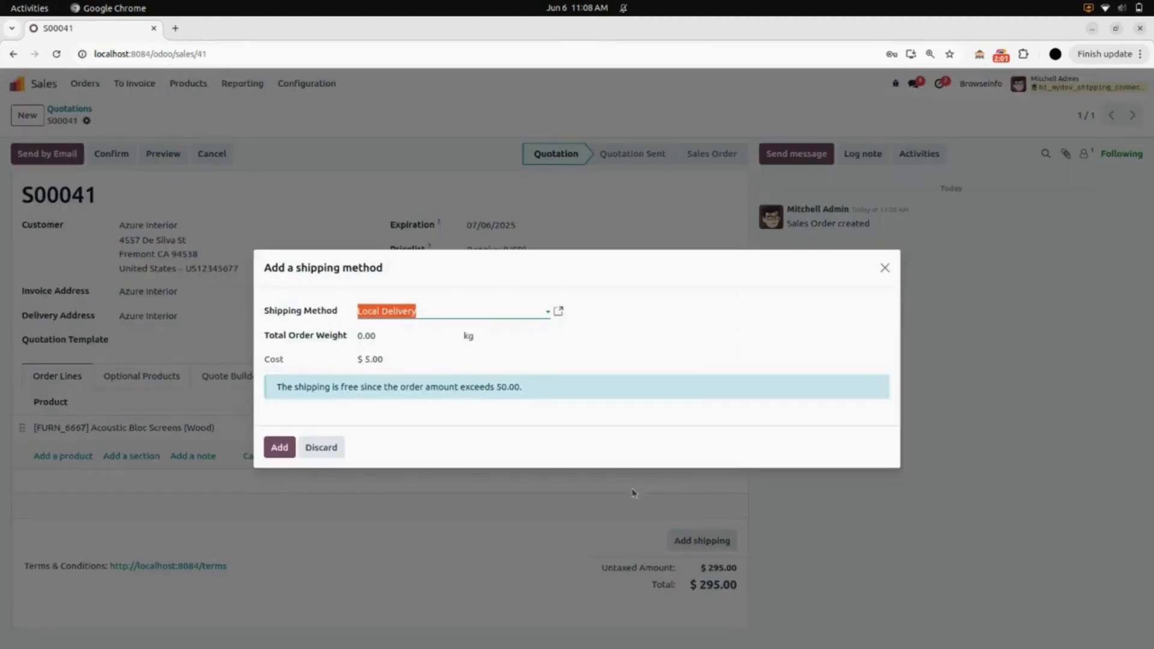
pyautogui.click(484, 315)
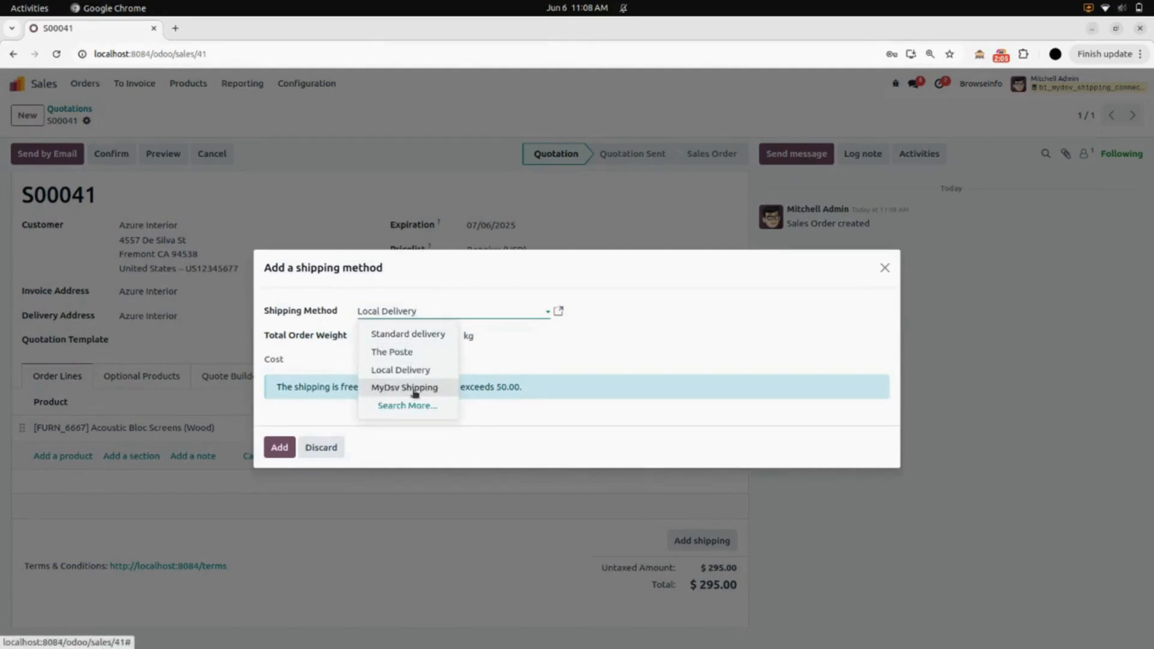
pyautogui.click(394, 388)
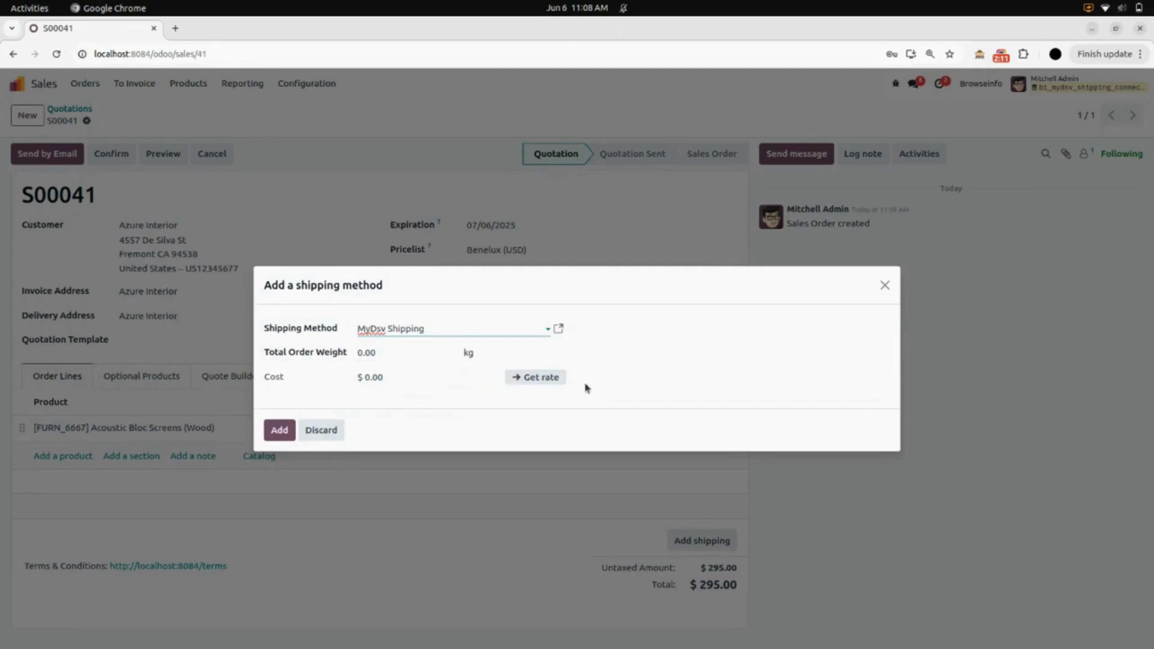
pyautogui.click(540, 378)
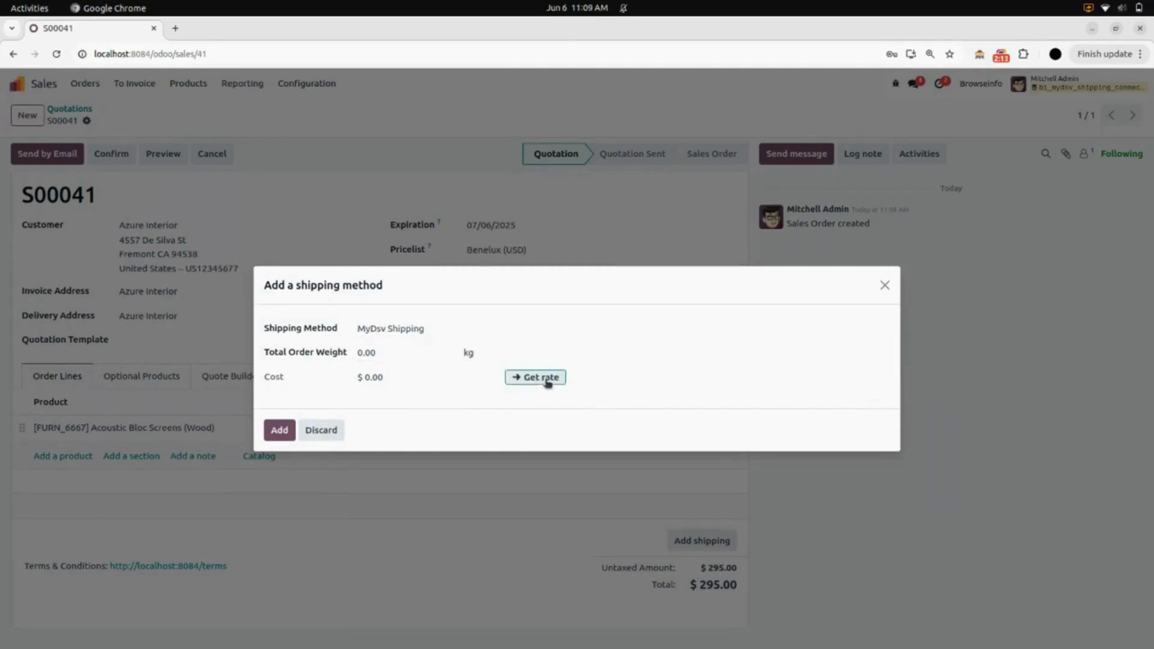
# Set the total order weight to 10 kg, request the shipping rate, and add MyDsv Shipping to the quotation.
pyautogui.click(397, 354)
pyautogui.write('10')
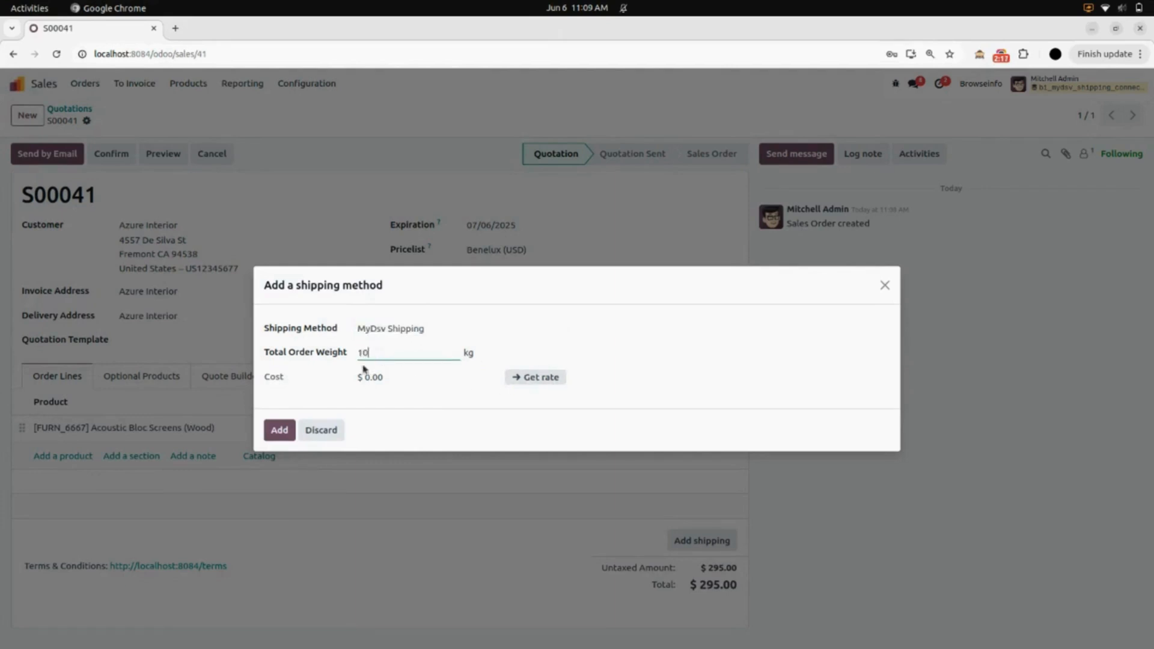
pyautogui.click(444, 378)
pyautogui.click(548, 385)
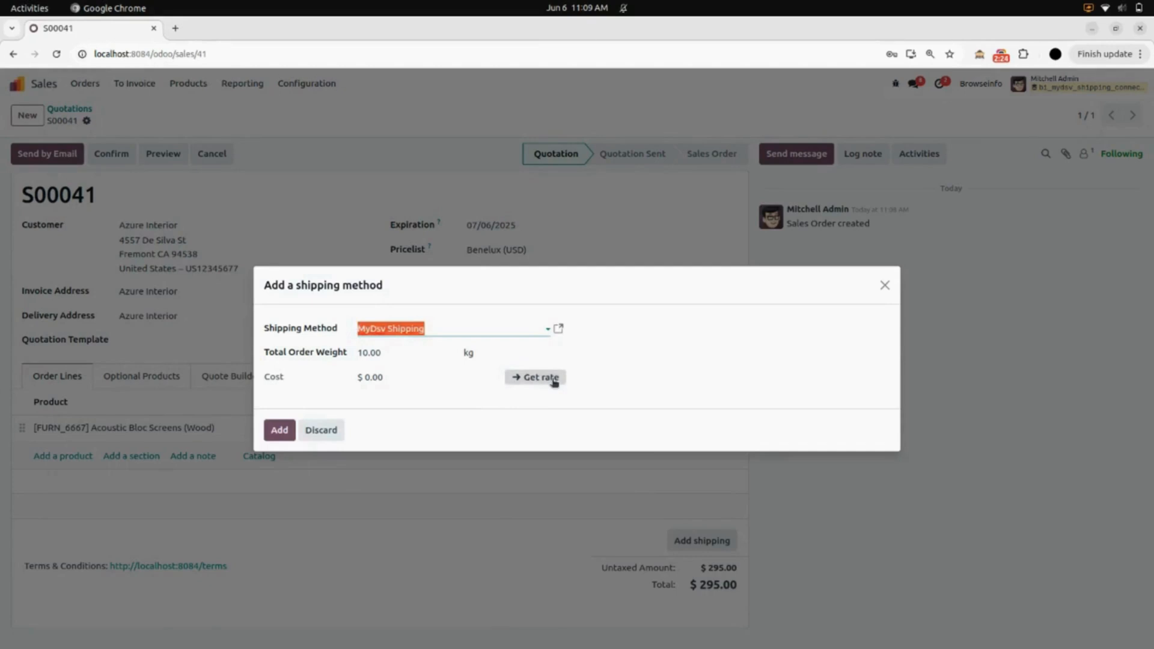
pyautogui.click(544, 395)
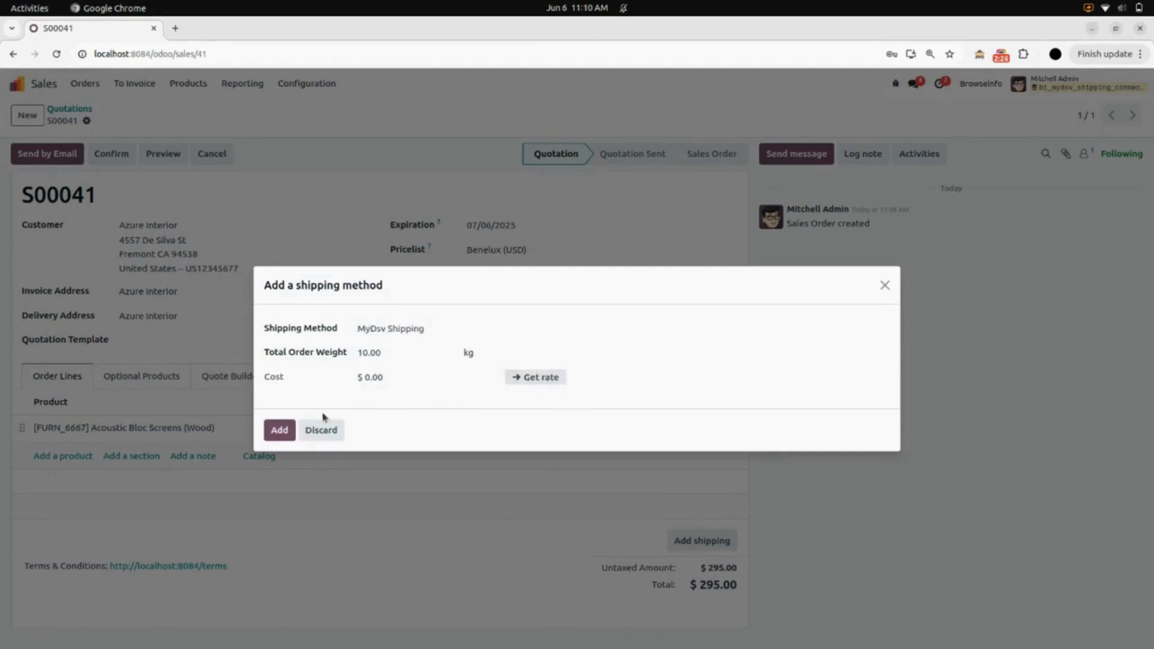
pyautogui.click(265, 429)
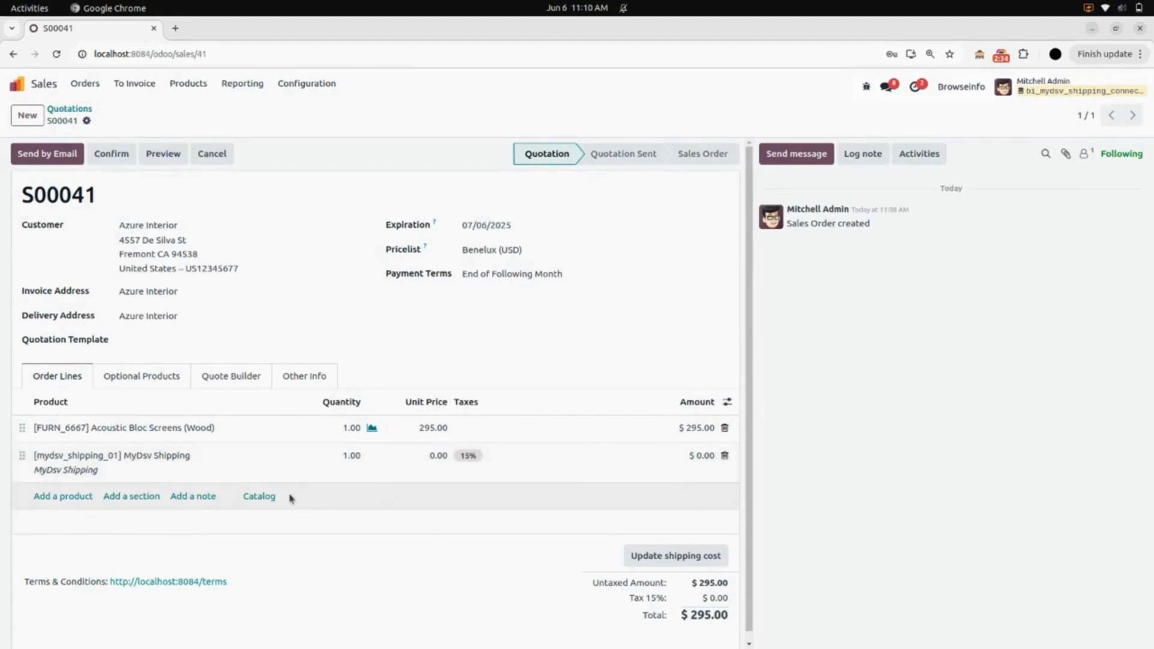
# Confirm the quotation as a sales order and open its delivery order to check the carrier information.
pyautogui.click(111, 154)
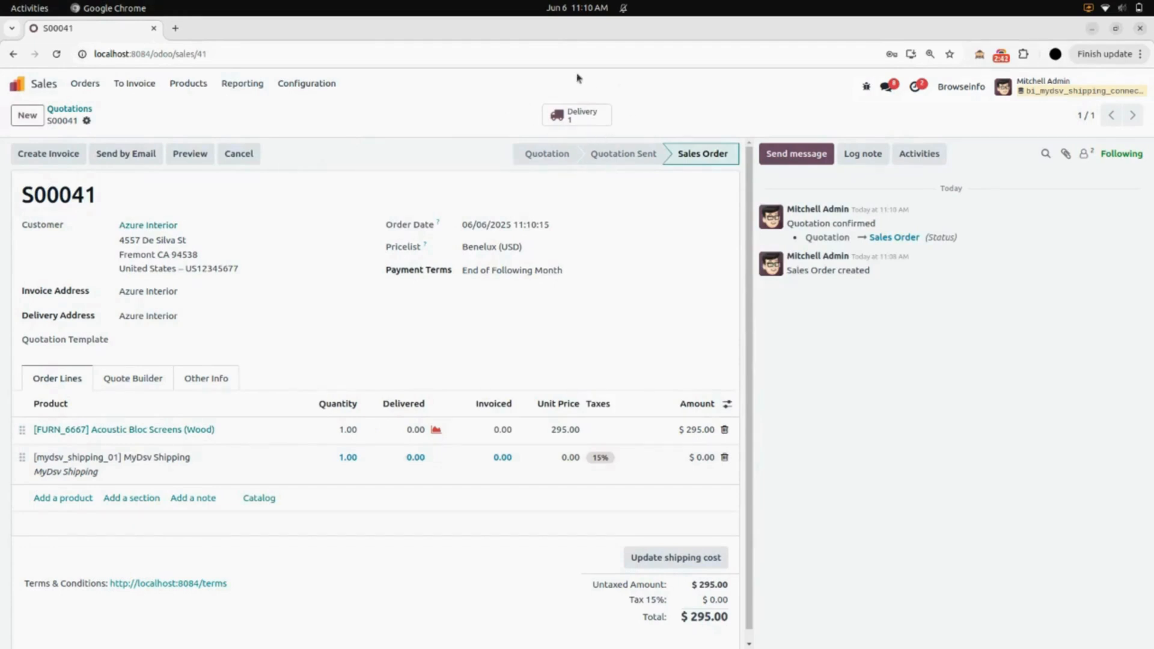
pyautogui.click(592, 118)
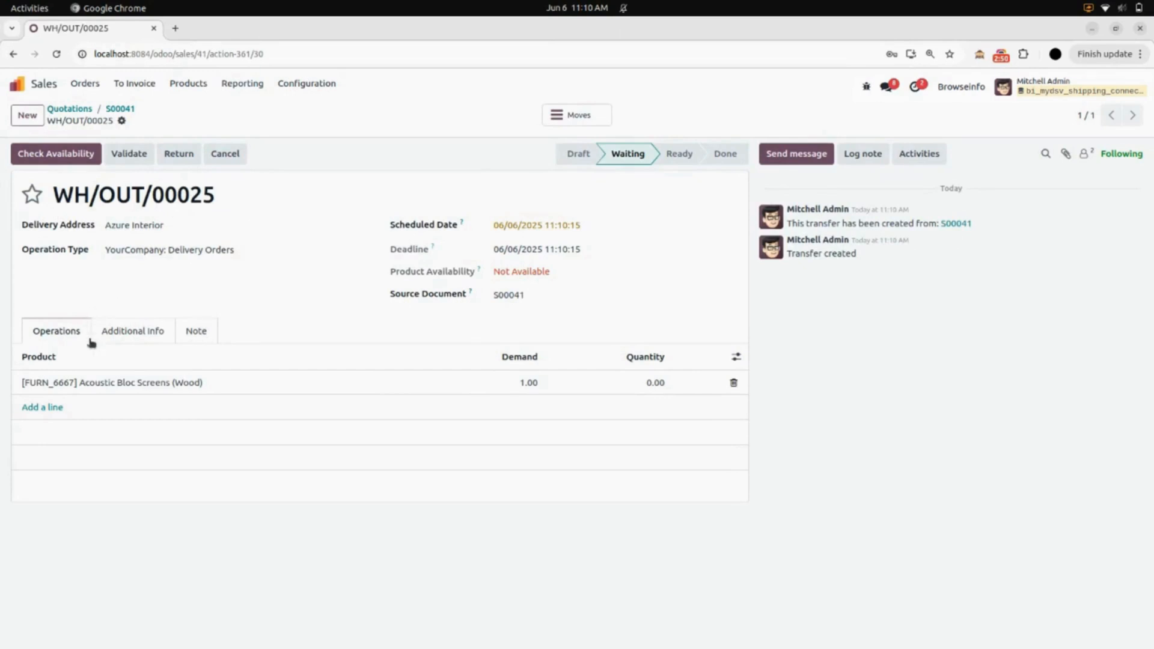
pyautogui.click(162, 328)
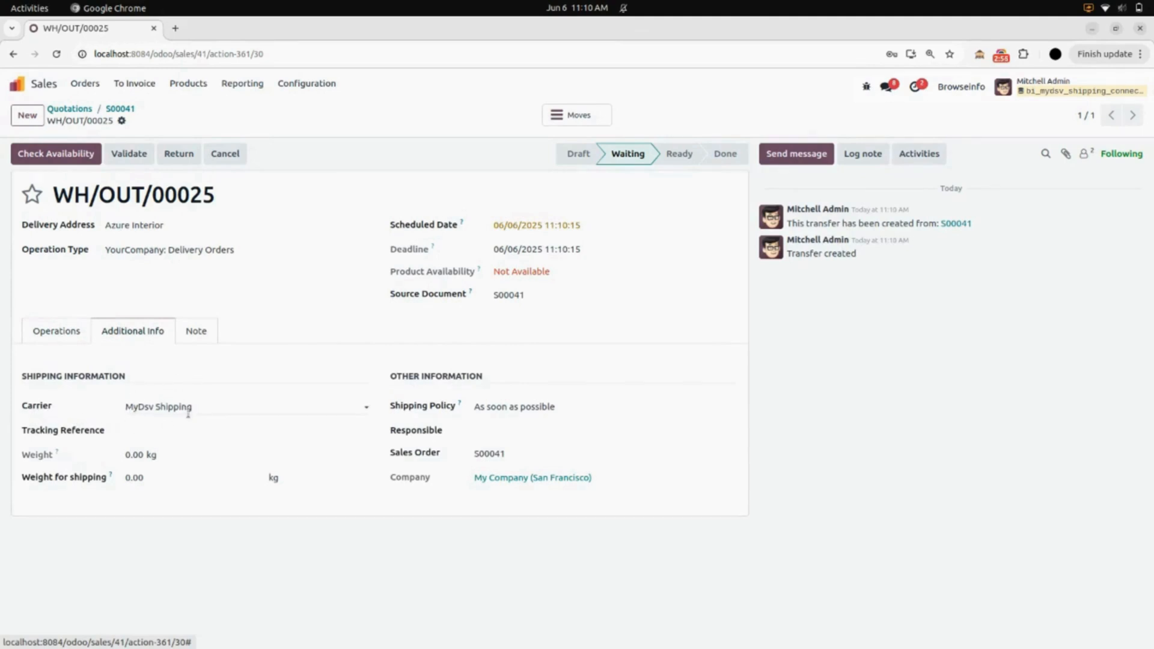
pyautogui.click(80, 337)
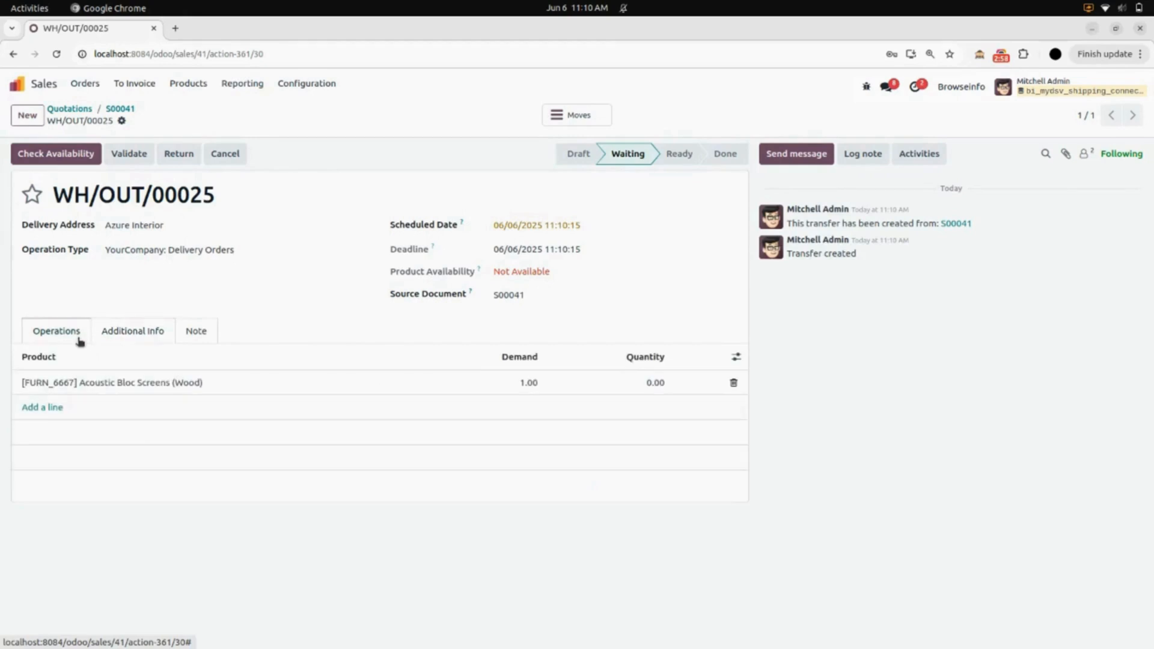
# Set the Acoustic Bloc Screens quantity to 1, save, and validate the delivery order with SMS confirmation disabled.
pyautogui.click(635, 382)
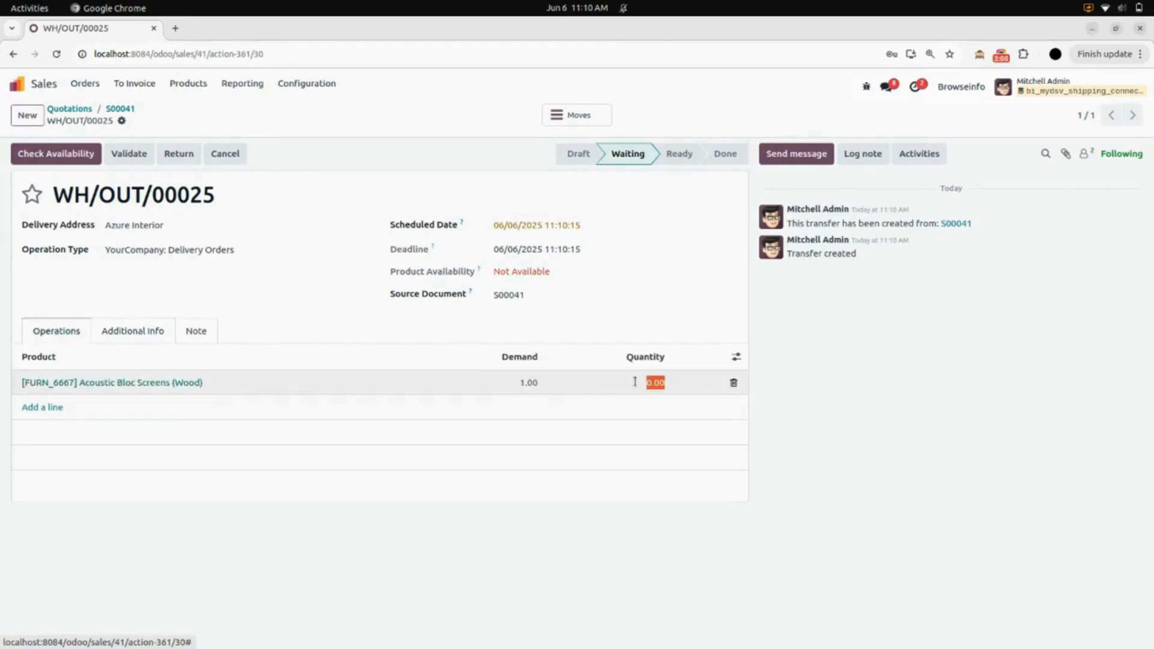
pyautogui.write('1')
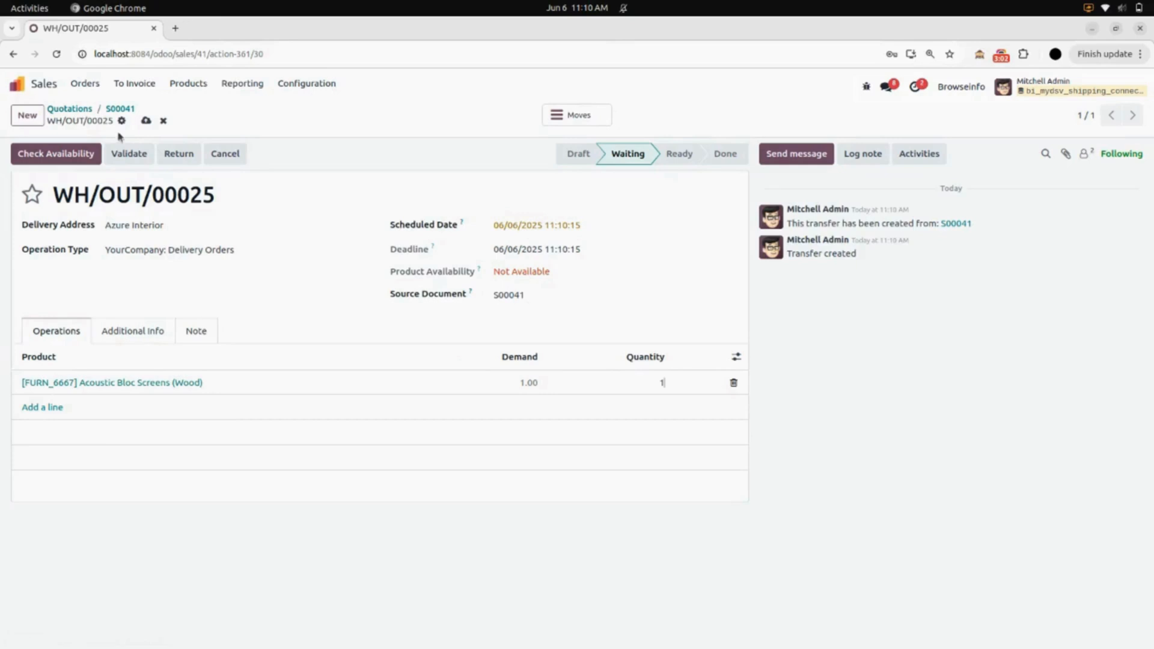
pyautogui.click(146, 121)
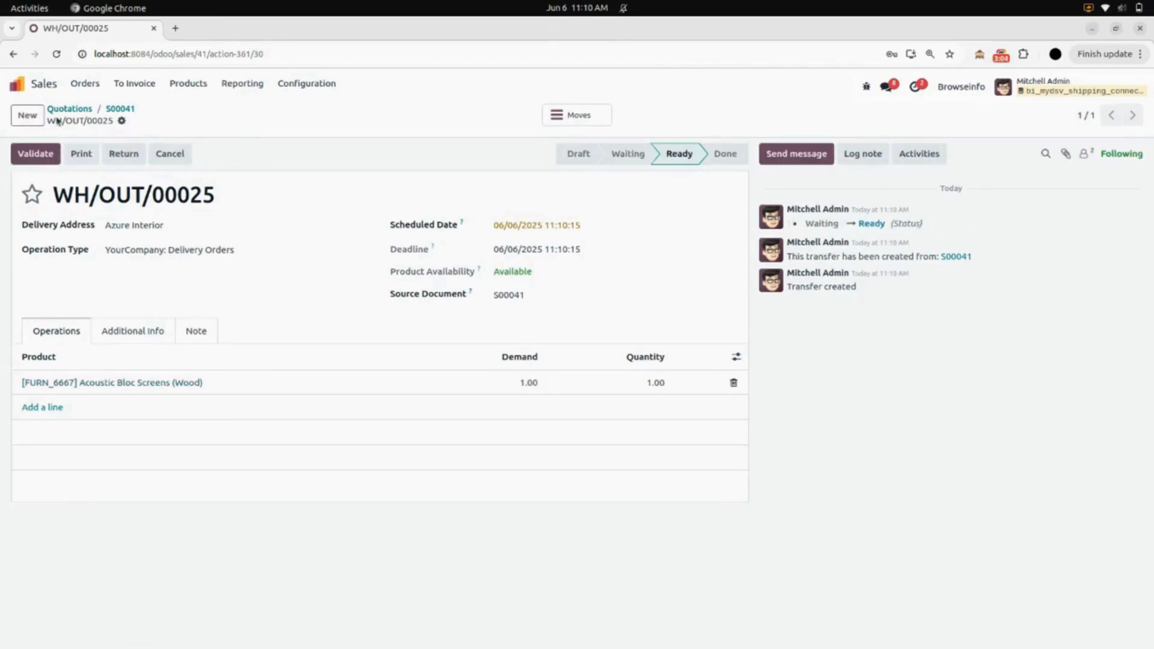
pyautogui.click(52, 155)
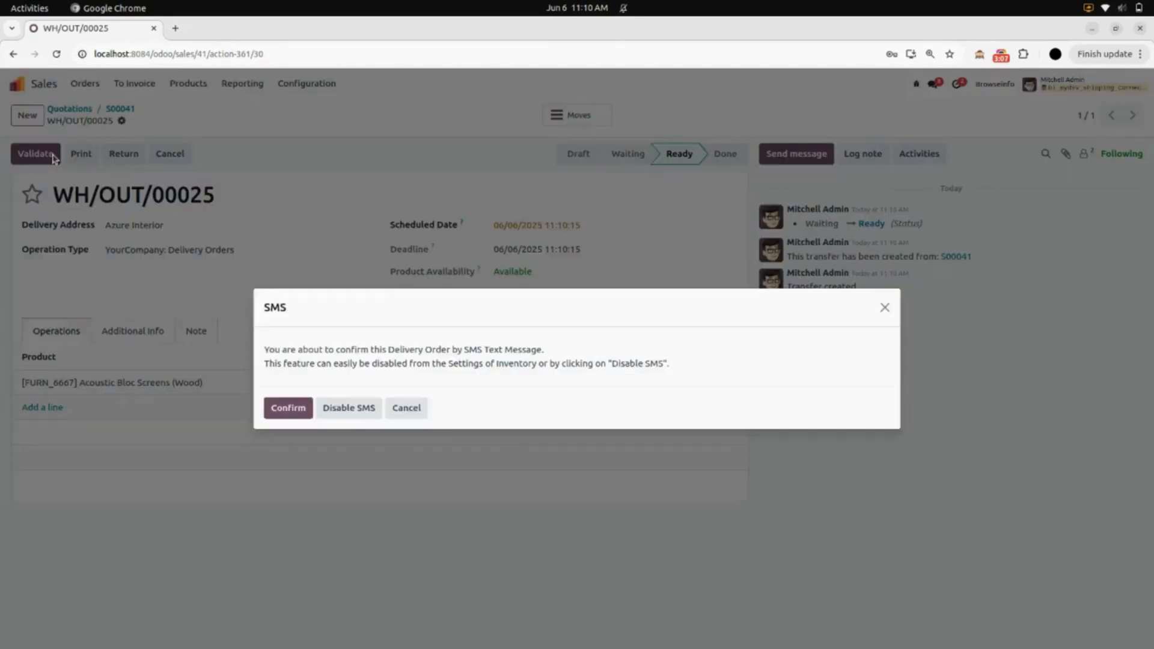
pyautogui.click(335, 406)
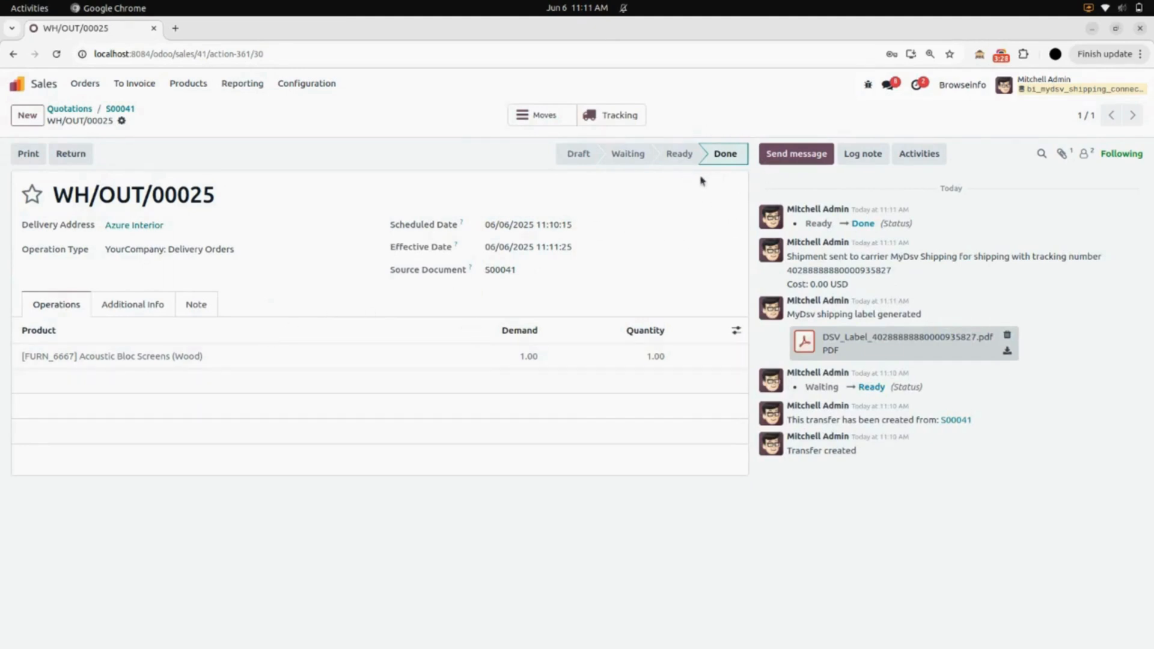
# Check the delivery's additional shipping information and read through the generated DSV label PDF.
pyautogui.click(160, 310)
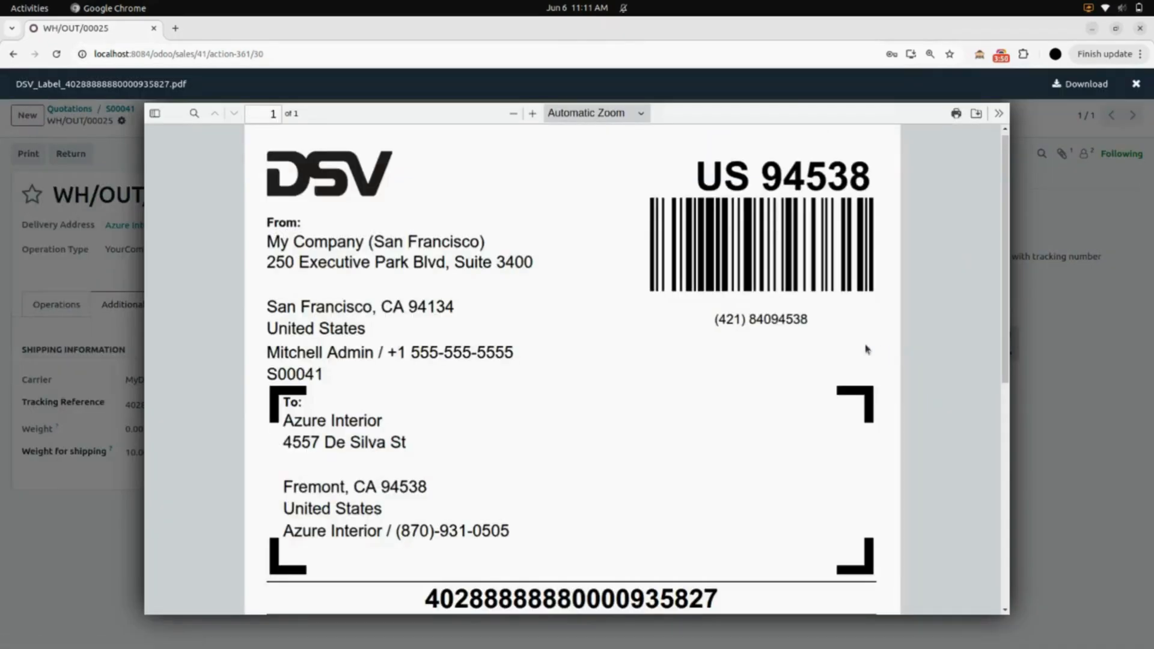
pyautogui.scroll(-6, 700, 368)
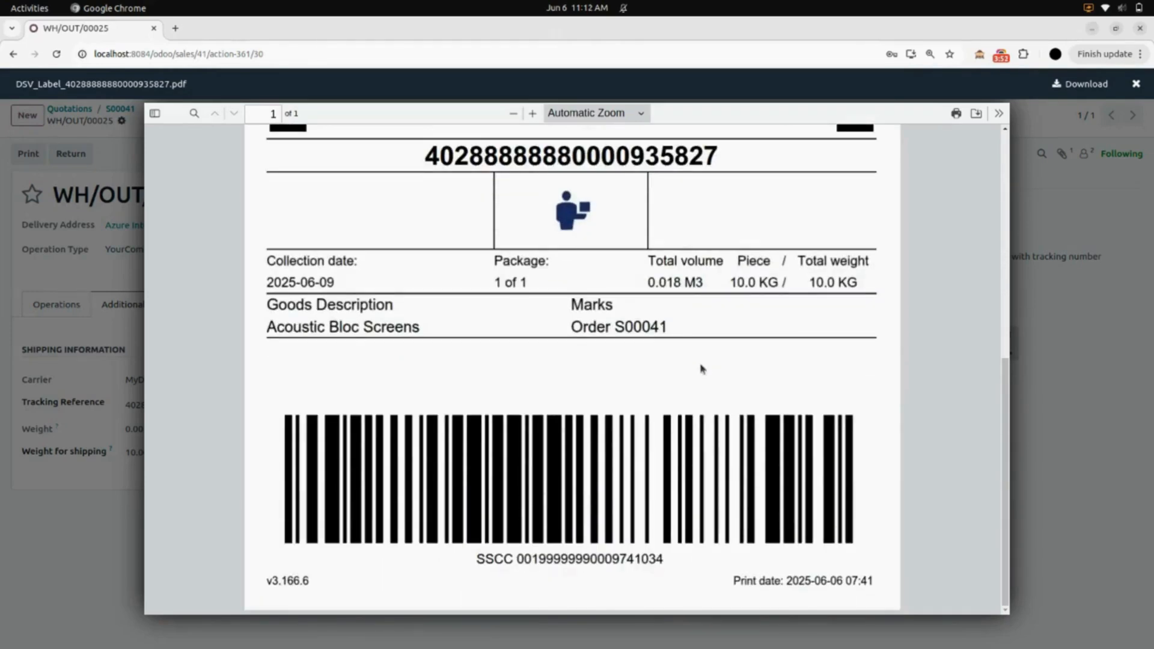
pyautogui.scroll(7, 701, 369)
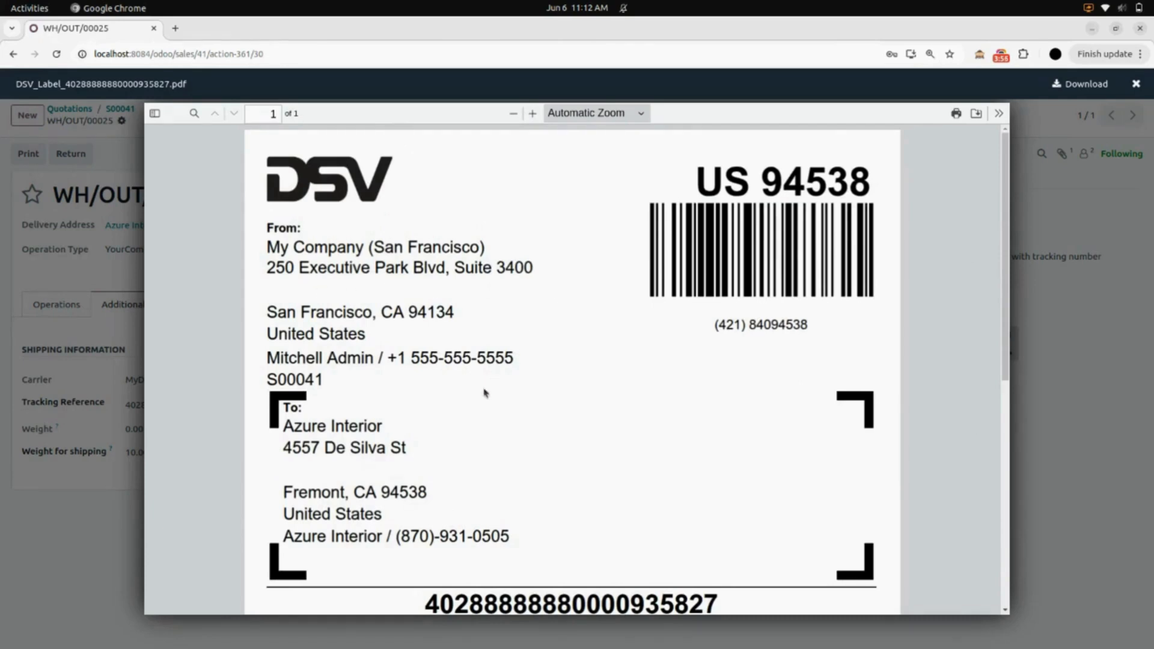
pyautogui.scroll(-2, 468, 430)
pyautogui.scroll(-5, 468, 430)
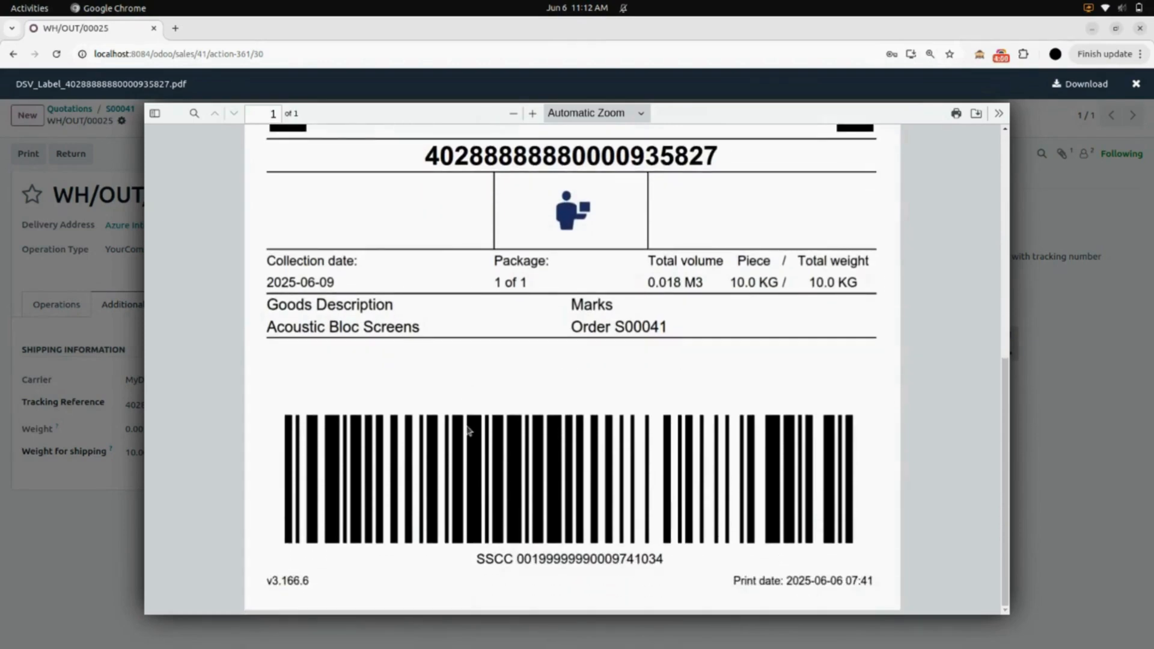
pyautogui.scroll(7, 468, 430)
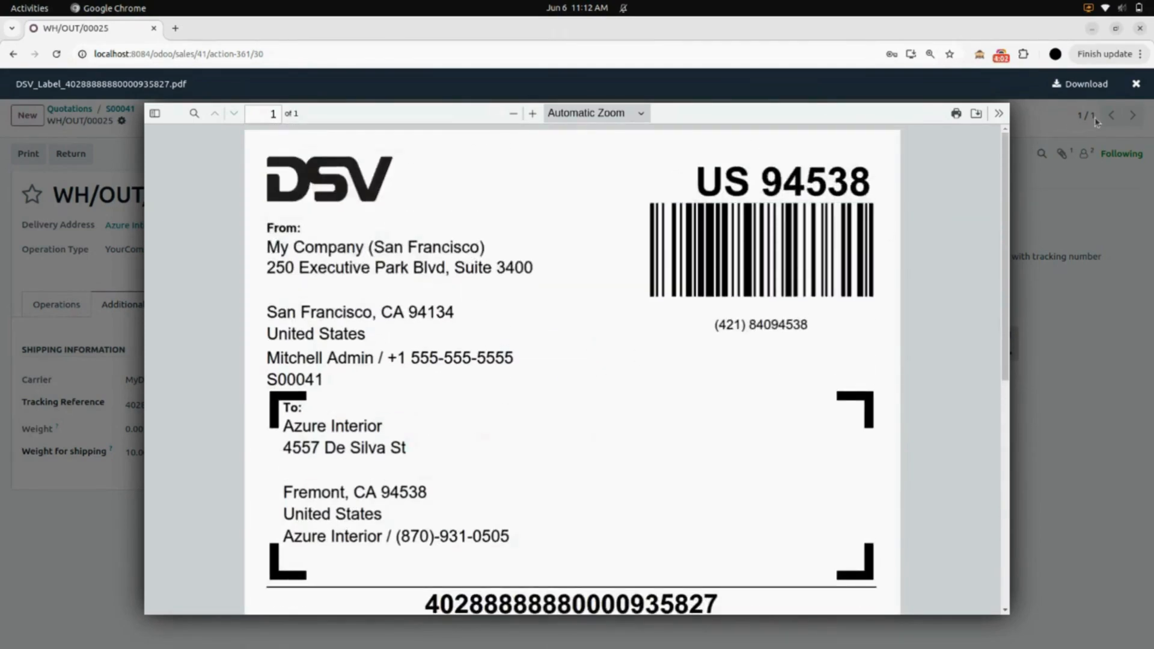
# Cancel the MyDsv shipment of delivery WH/OUT/00025 and send the delivery to the shipper again.
pyautogui.click(1135, 83)
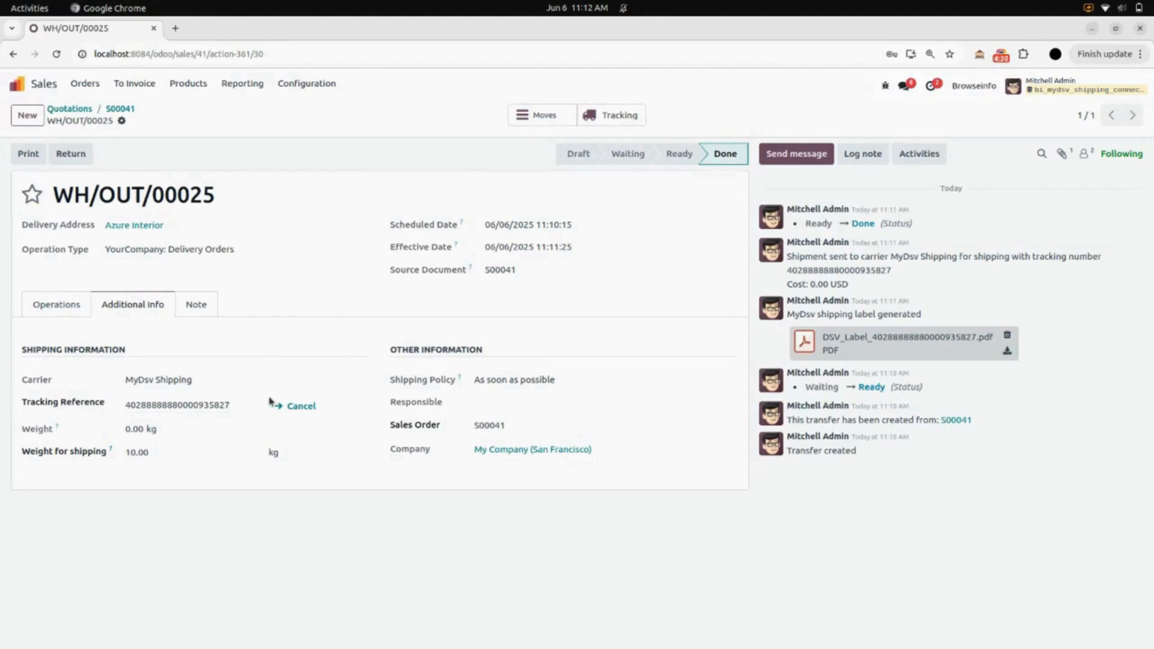
pyautogui.click(298, 409)
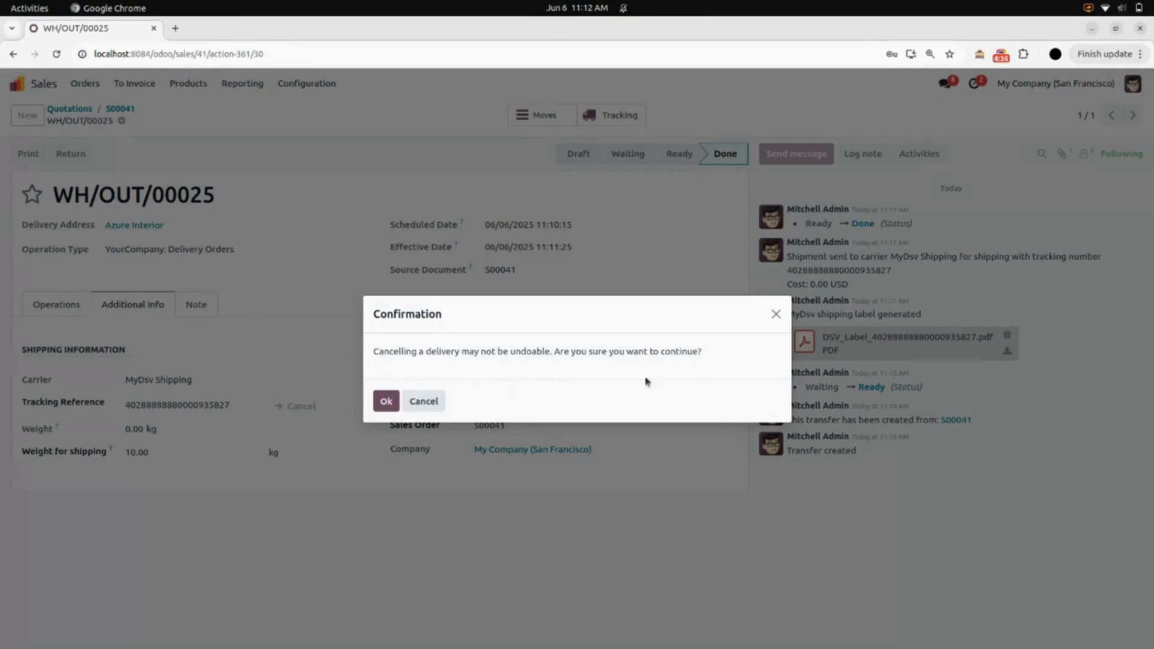
pyautogui.click(387, 402)
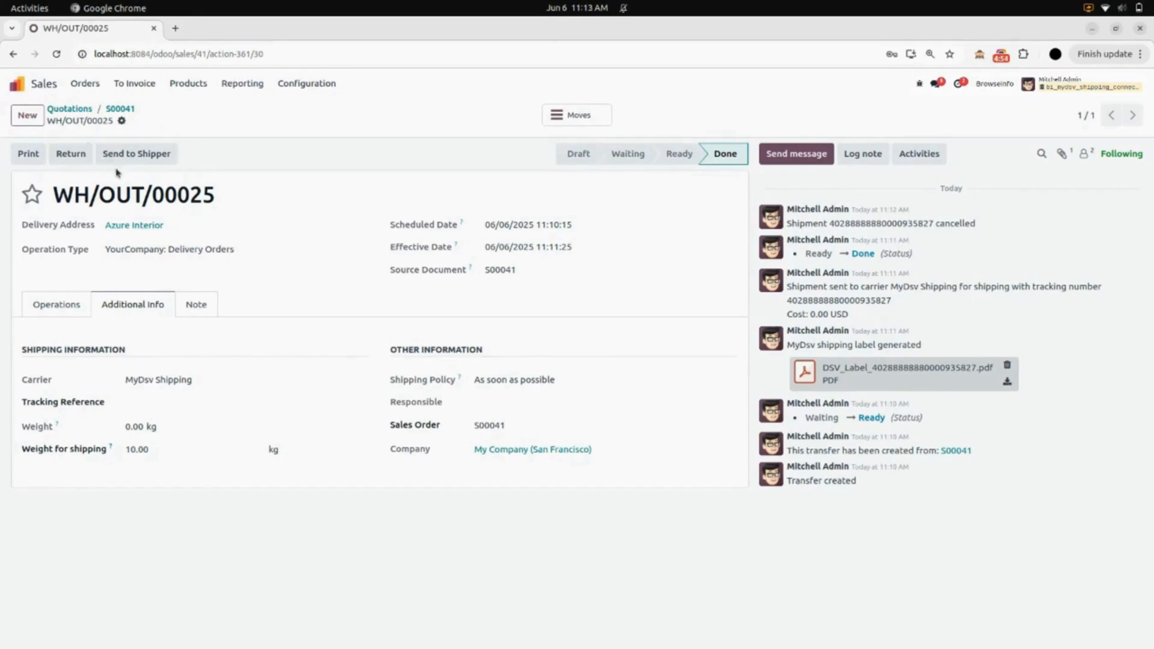
pyautogui.click(138, 155)
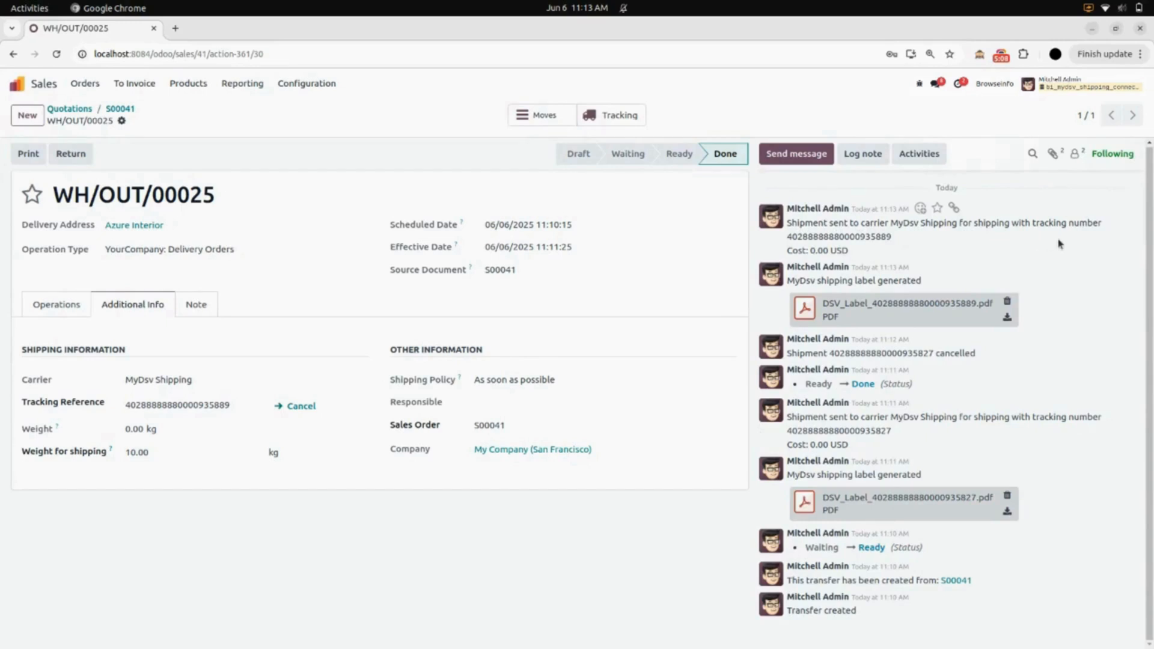
# Read through the DSV label PDF of the resent shipment, close it, and return to the Odoo apps overview.
pyautogui.click(880, 313)
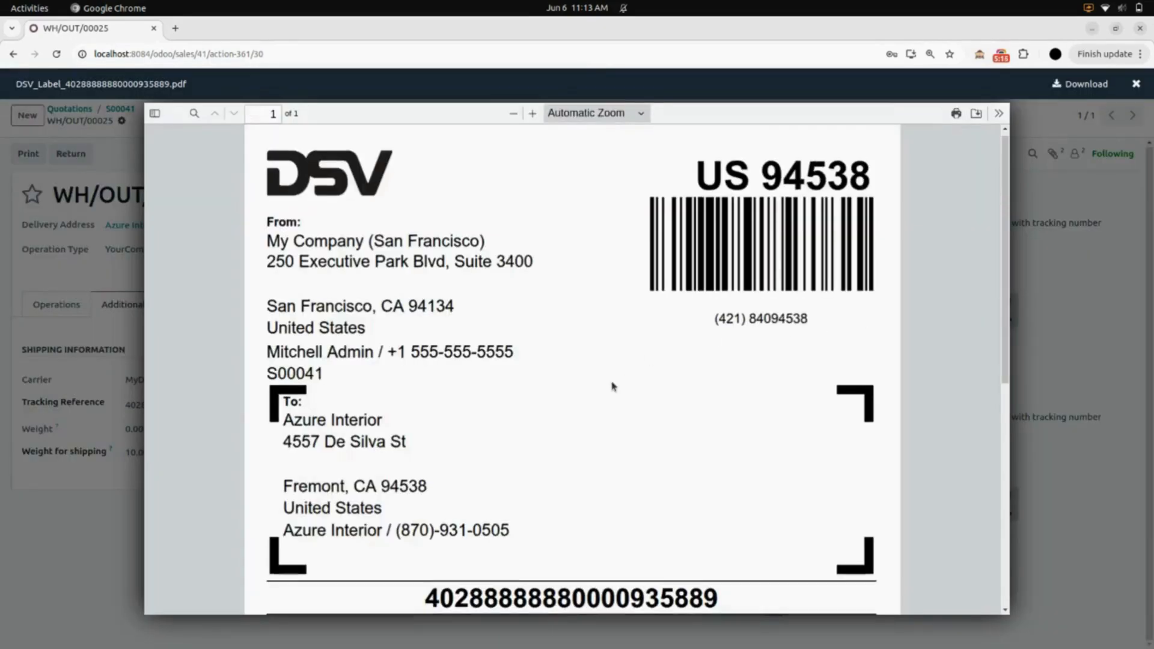
pyautogui.scroll(-6, 612, 385)
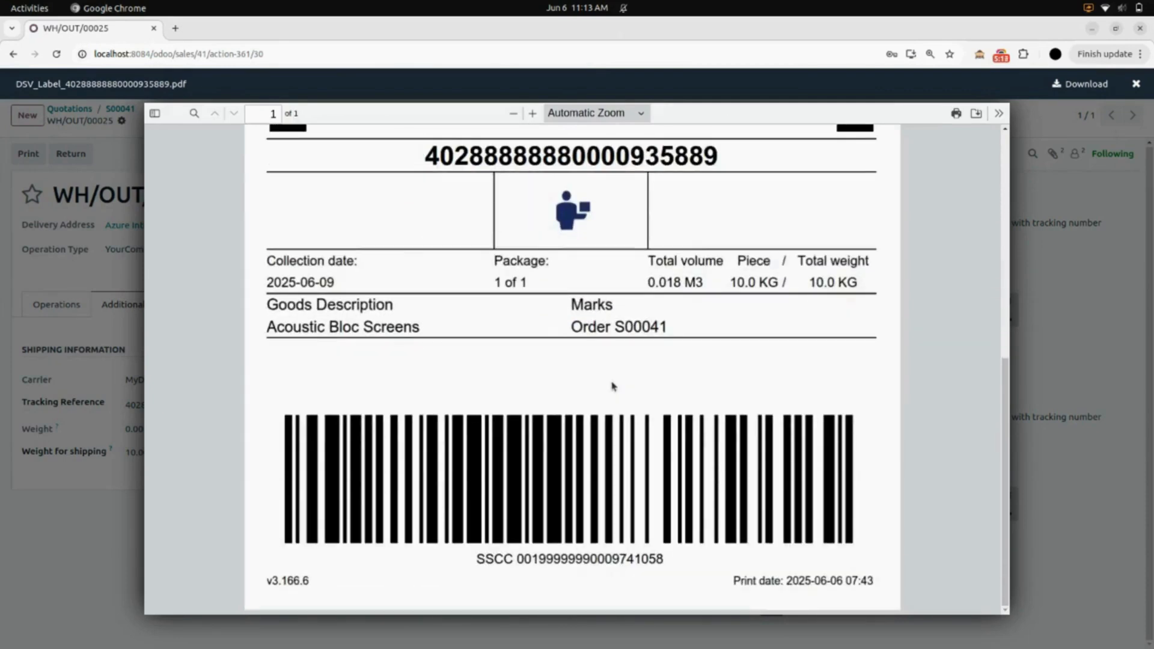
pyautogui.scroll(6, 612, 386)
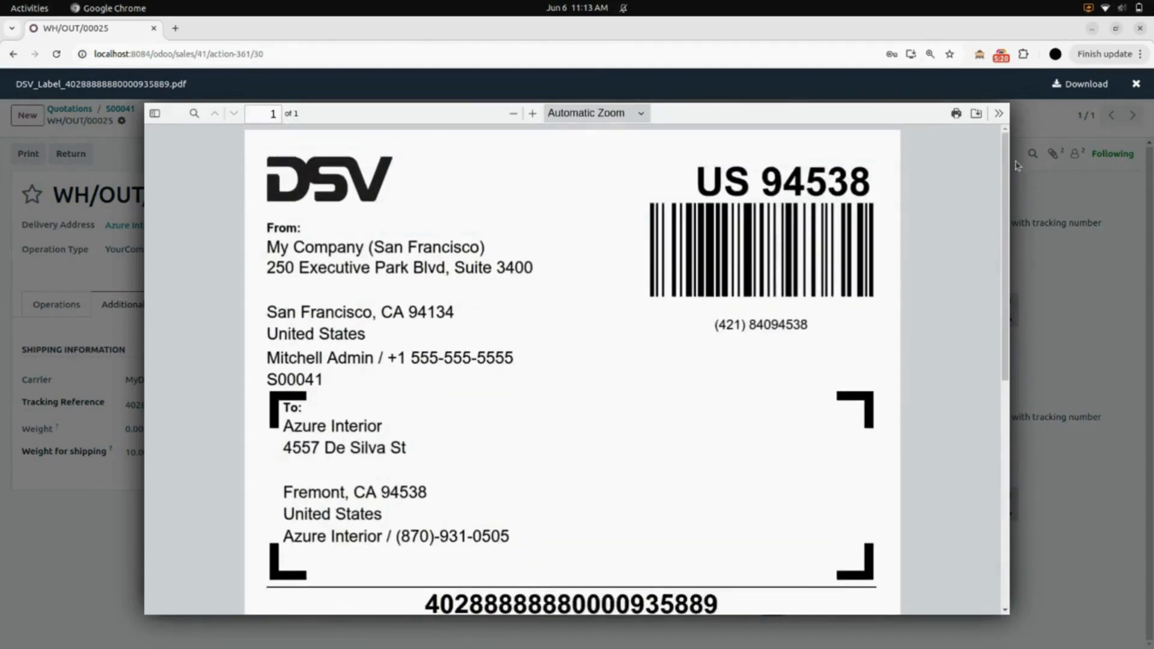
pyautogui.click(1135, 84)
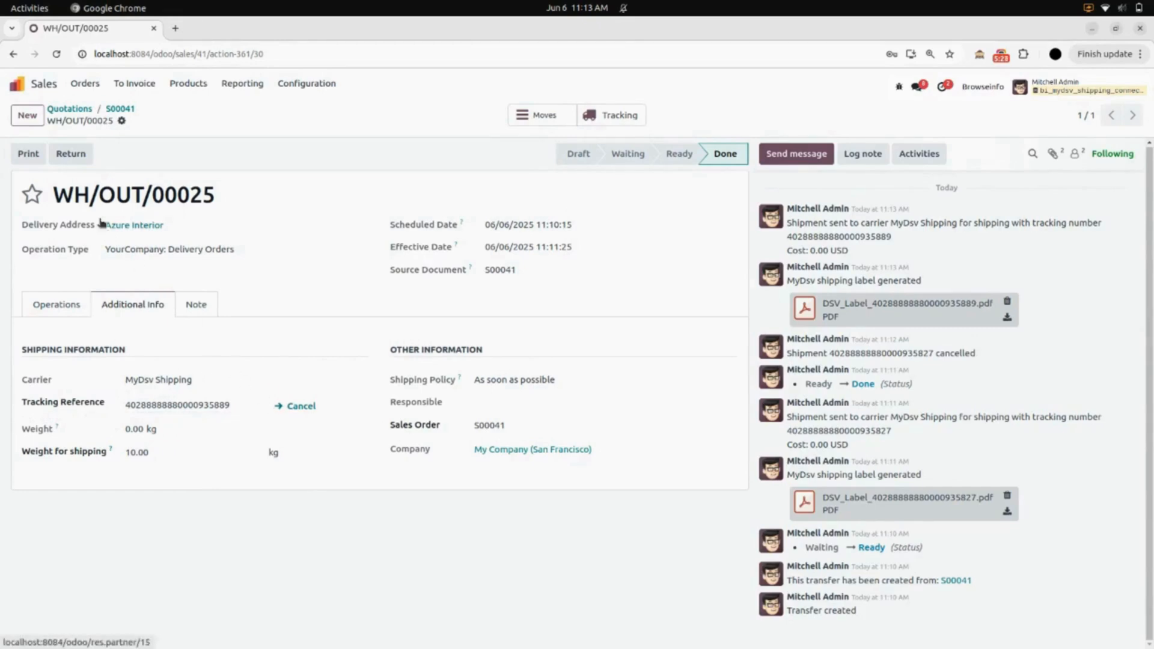
pyautogui.click(27, 89)
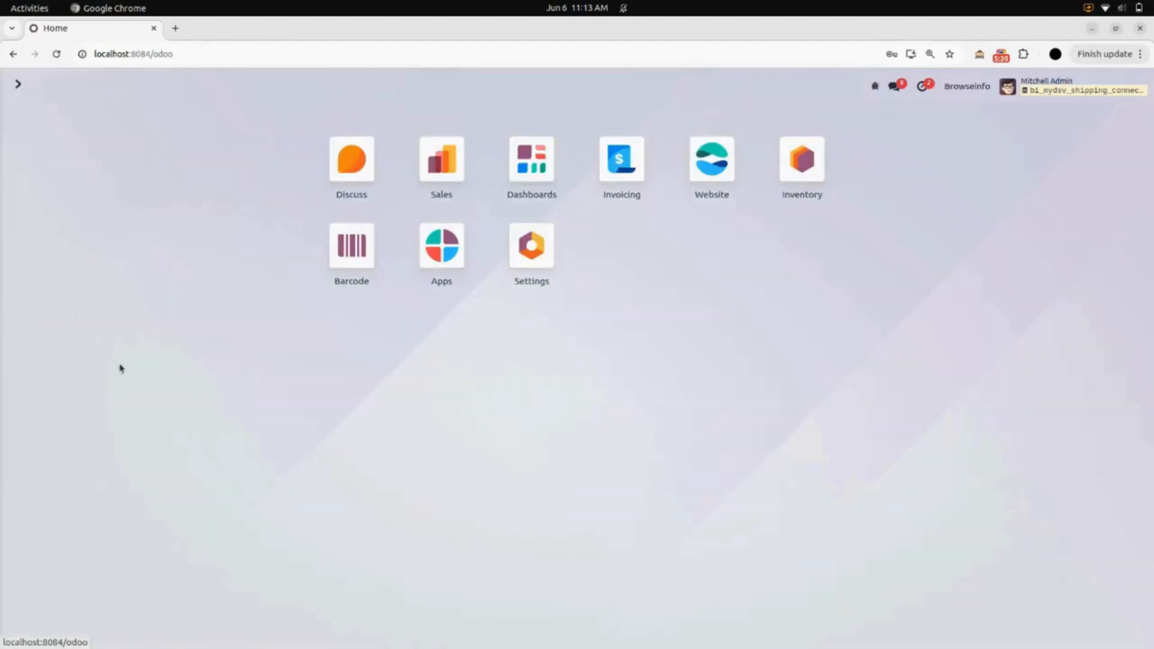